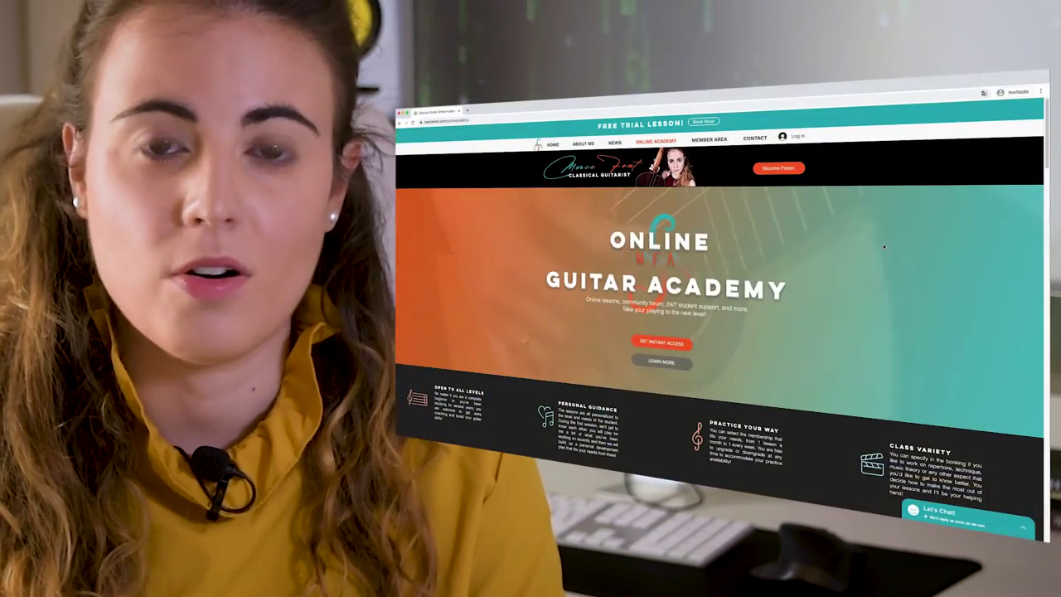
Step: Scroll through the example guitar music websites
{"action": "scroll", "coordinate": [884, 246], "scroll_direction": "down", "scroll_amount": 5}
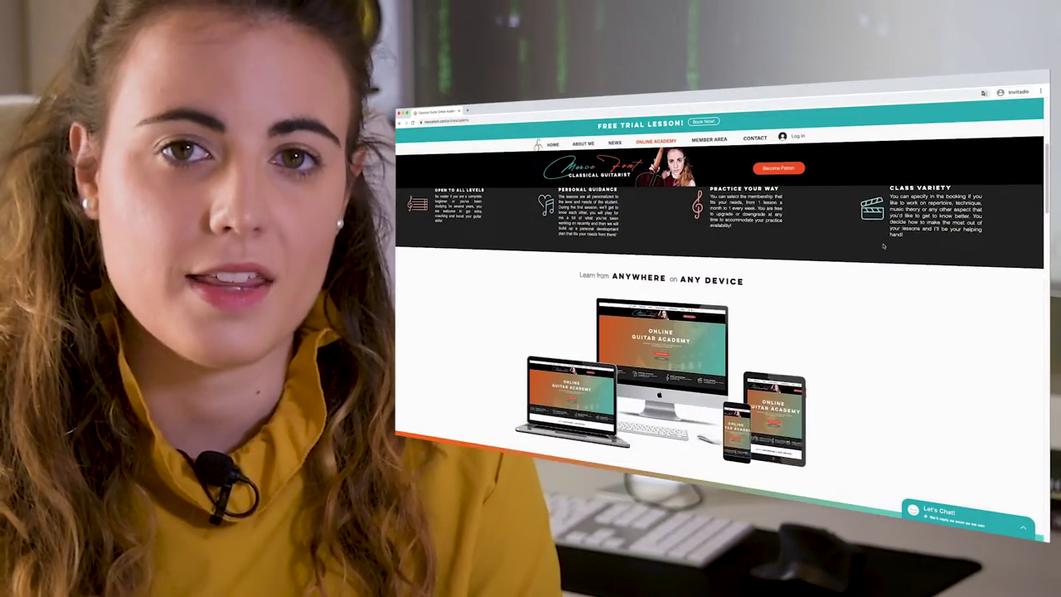
{"action": "scroll", "coordinate": [884, 245], "scroll_direction": "down", "scroll_amount": 3}
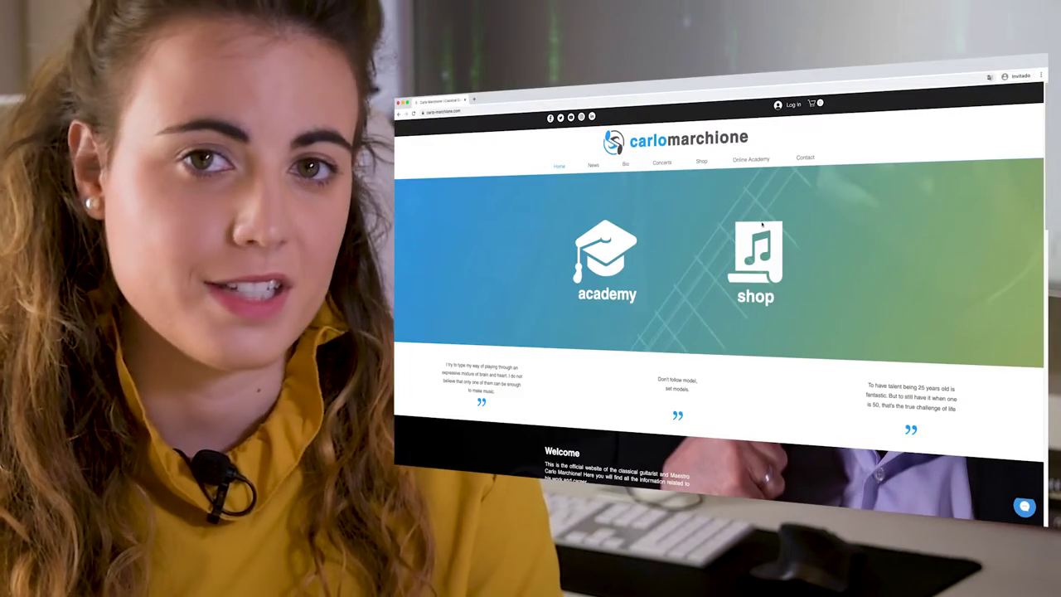
{"action": "scroll", "coordinate": [758, 308], "scroll_direction": "down", "scroll_amount": 5}
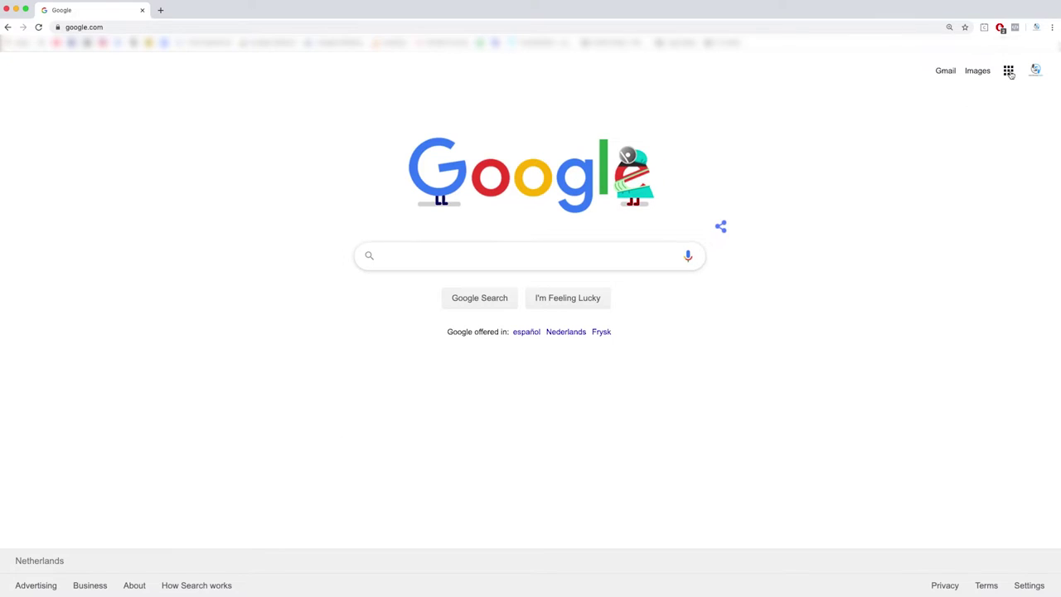
Step: From Google Drive, create a new Google Sheets file from the Schedule template
{"action": "left_click", "coordinate": [1009, 73]}
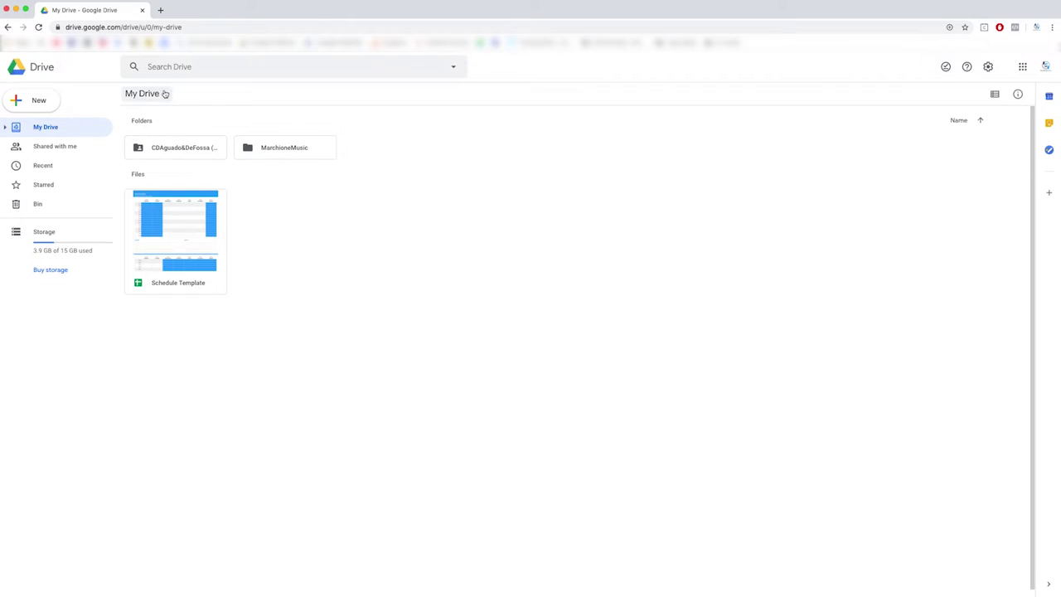
{"action": "left_click", "coordinate": [165, 94]}
{"action": "mouse_move", "coordinate": [254, 197]}
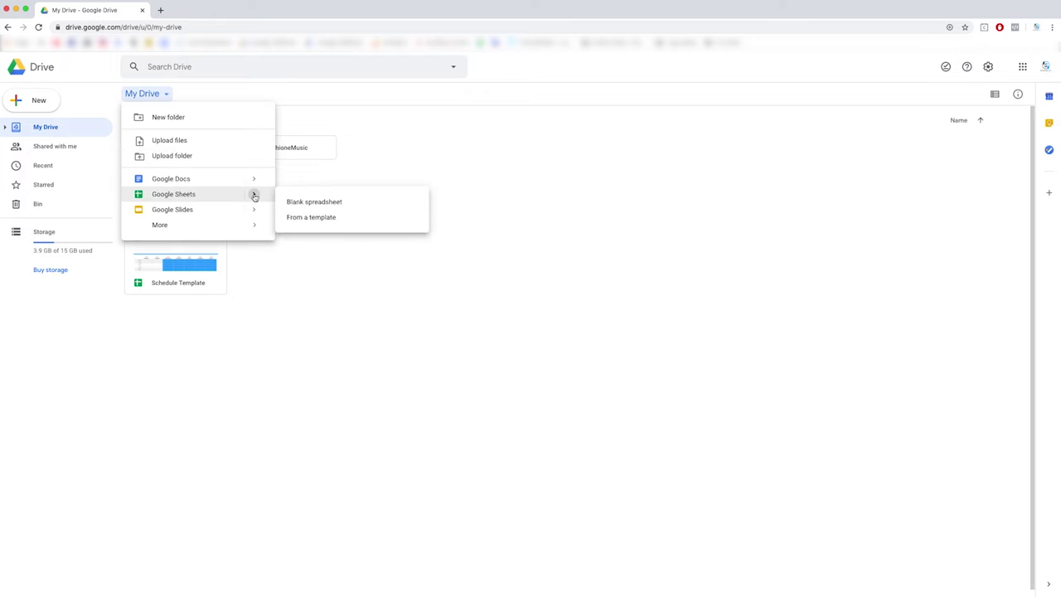
{"action": "left_click", "coordinate": [319, 219]}
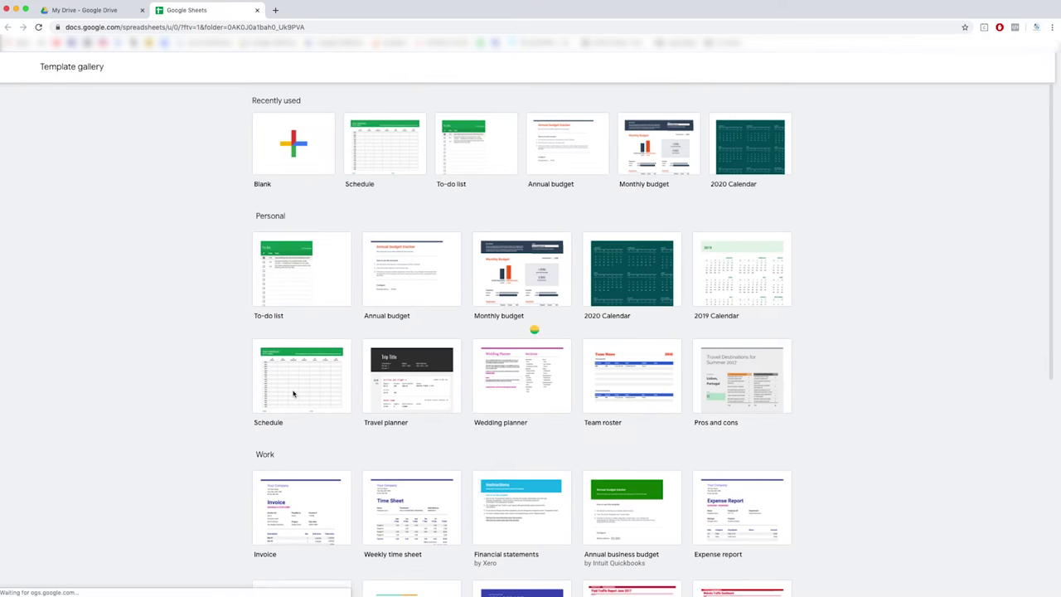
{"action": "left_click", "coordinate": [352, 331]}
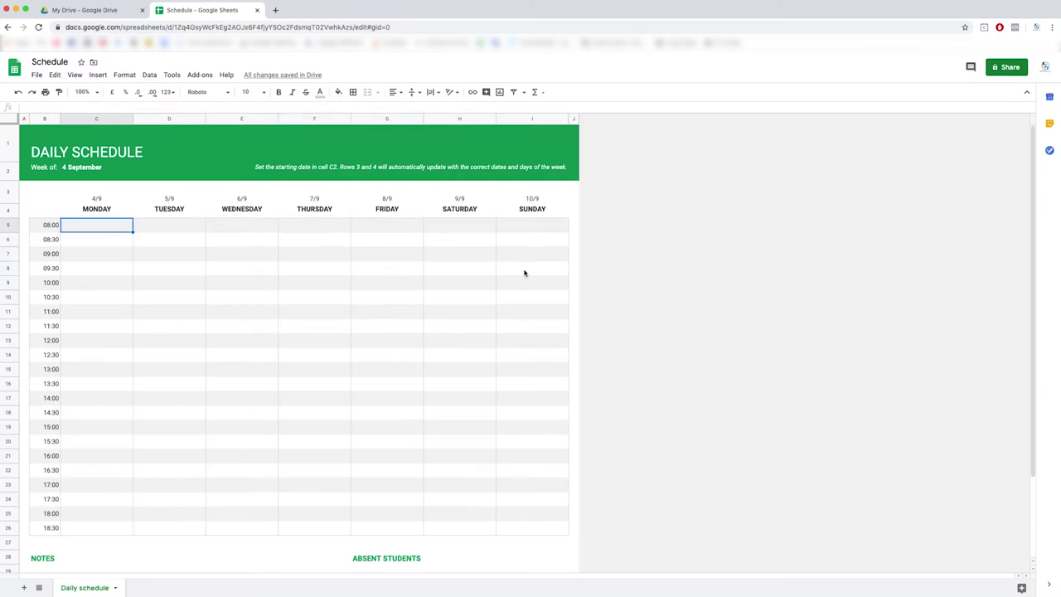
Step: Fill rows C5:I8 with grey and edit the ABSENT STUDENTS heading cell
{"action": "left_click", "coordinate": [524, 273], "text": "shift"}
{"action": "left_click", "coordinate": [340, 92]}
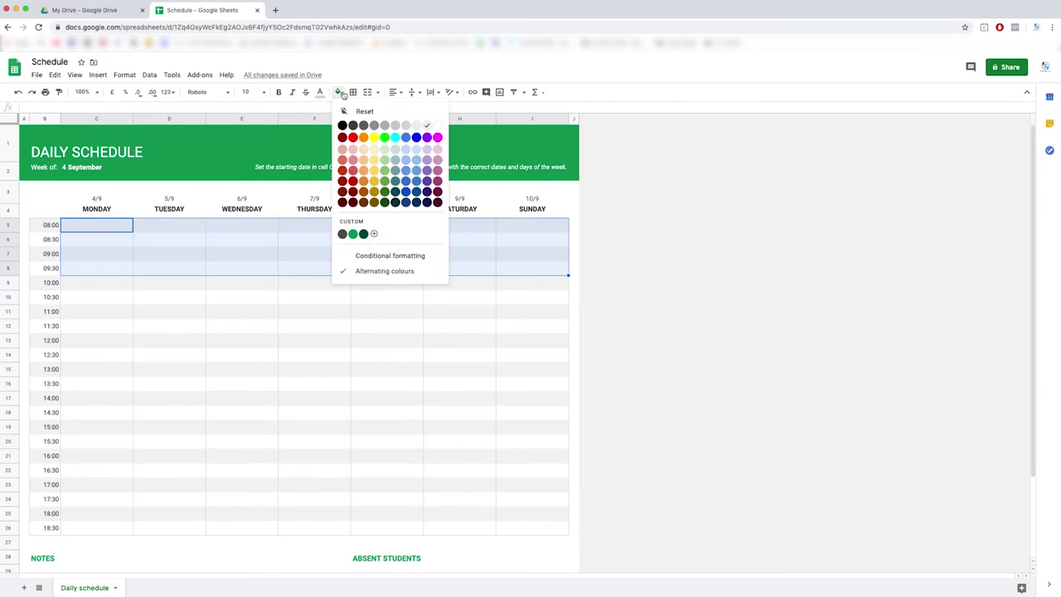
{"action": "left_click", "coordinate": [387, 126]}
{"action": "left_click", "coordinate": [239, 398]}
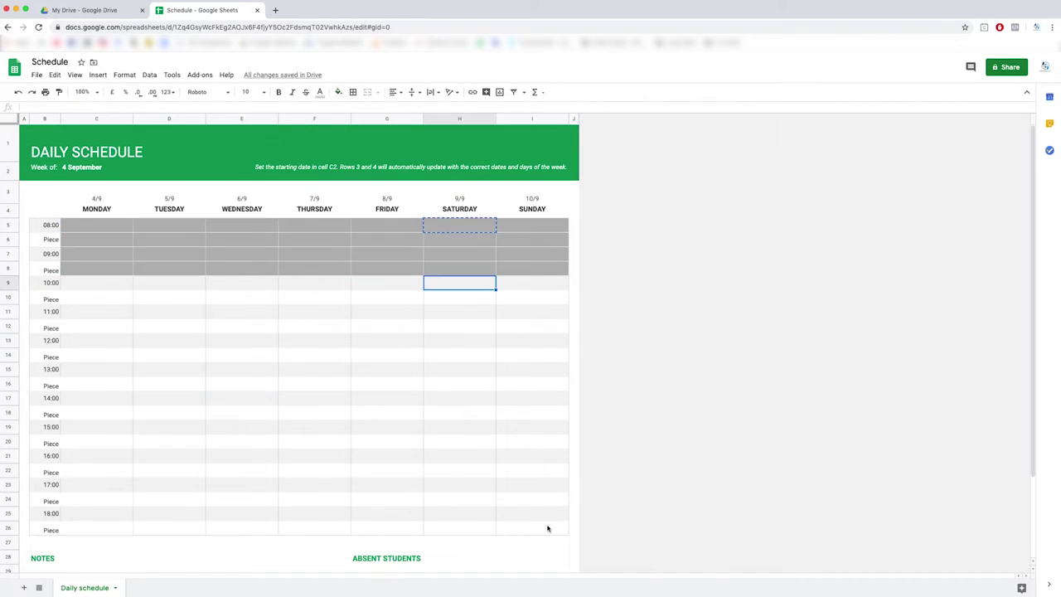
{"action": "left_click", "coordinate": [547, 528], "text": "shift"}
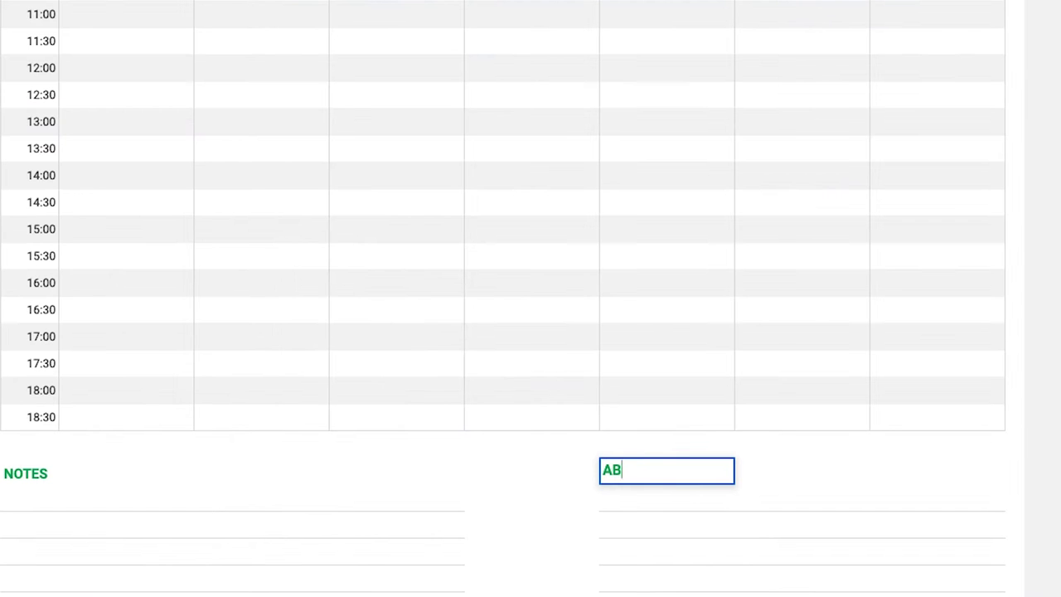
{"action": "key", "text": "Return"}
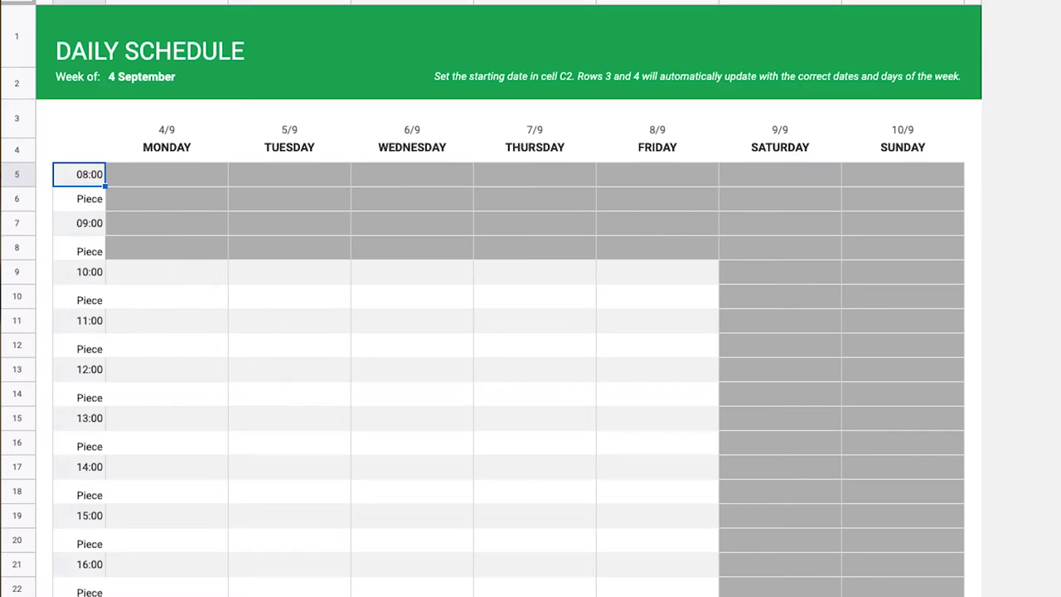
Step: Paste 'Piece' into every other half-hour cell of column B
{"action": "key", "text": "ctrl+shift+Down"}
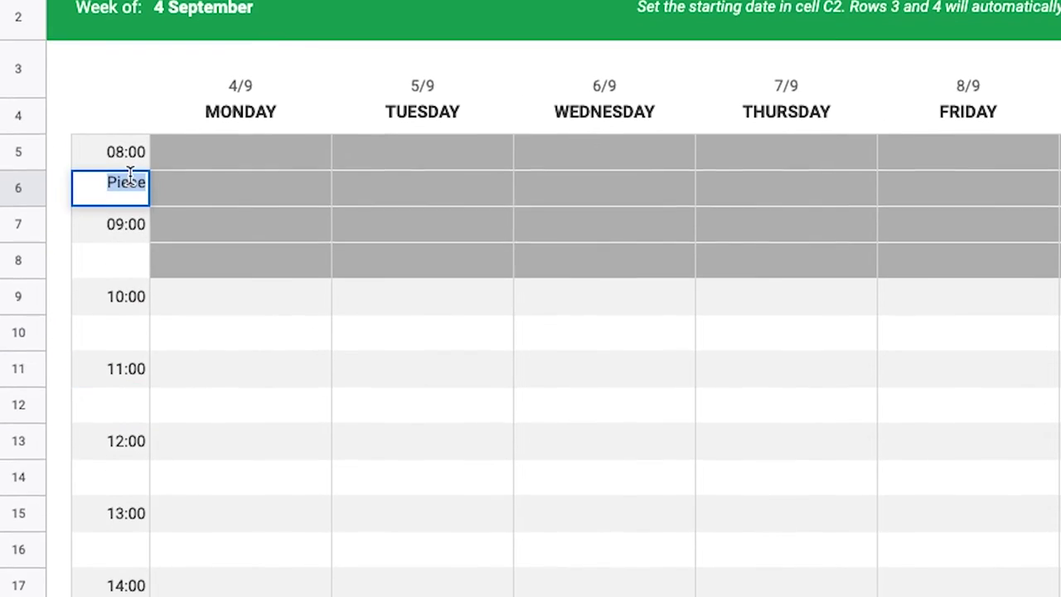
{"action": "left_click", "coordinate": [130, 241]}
{"action": "key", "text": "ctrl+v"}
{"action": "left_click", "coordinate": [130, 289]}
{"action": "key", "text": "ctrl+v"}
{"action": "left_click", "coordinate": [124, 320]}
{"action": "key", "text": "ctrl+v"}
{"action": "left_click", "coordinate": [133, 365]}
{"action": "key", "text": "ctrl+v"}
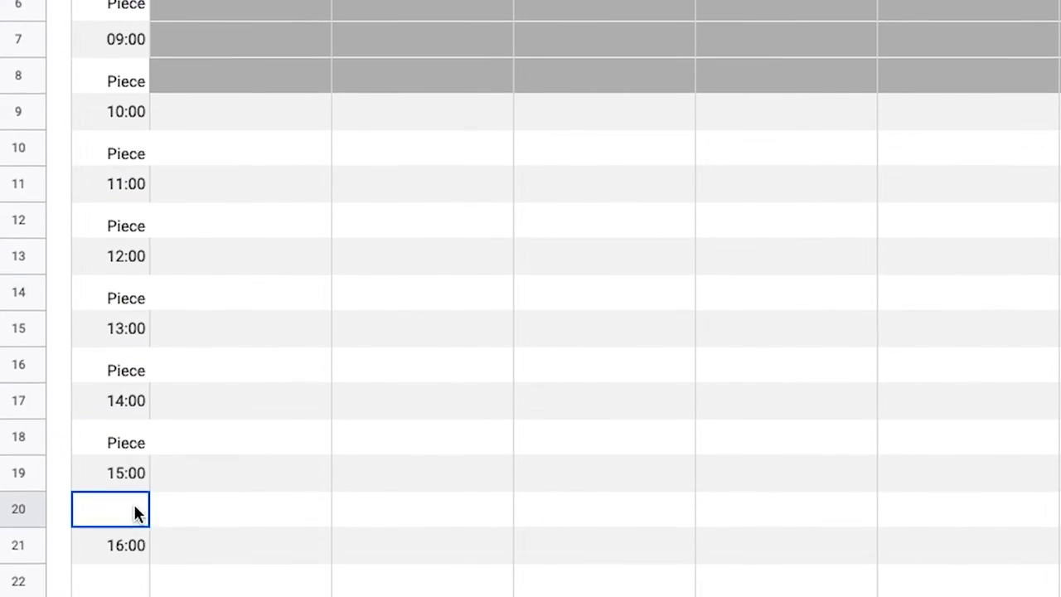
{"action": "left_click", "coordinate": [135, 513]}
{"action": "key", "text": "ctrl+v"}
{"action": "left_click", "coordinate": [111, 543]}
{"action": "key", "text": "ctrl+v"}
{"action": "left_click", "coordinate": [111, 571]}
{"action": "key", "text": "ctrl+v"}
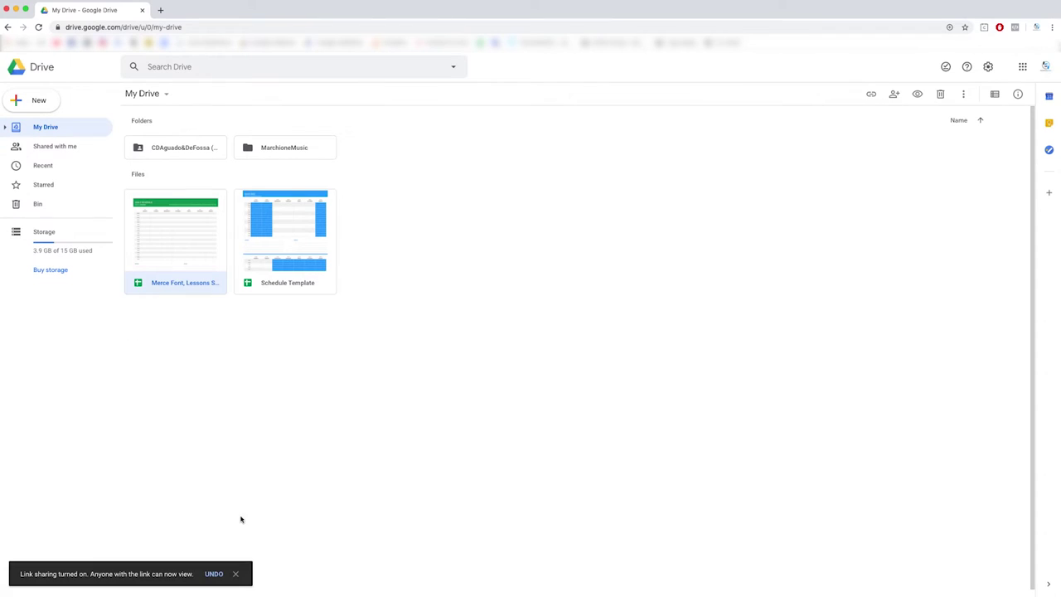
Step: Share the lessons spreadsheet so anyone with the link can edit
{"action": "right_click", "coordinate": [214, 284]}
{"action": "left_click", "coordinate": [286, 348]}
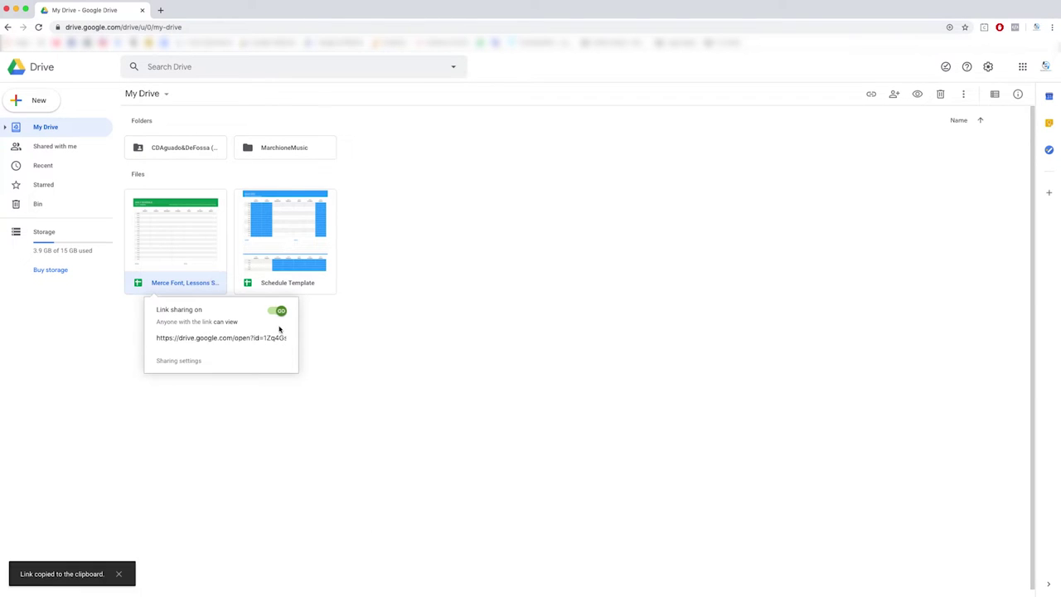
{"action": "left_click", "coordinate": [193, 360]}
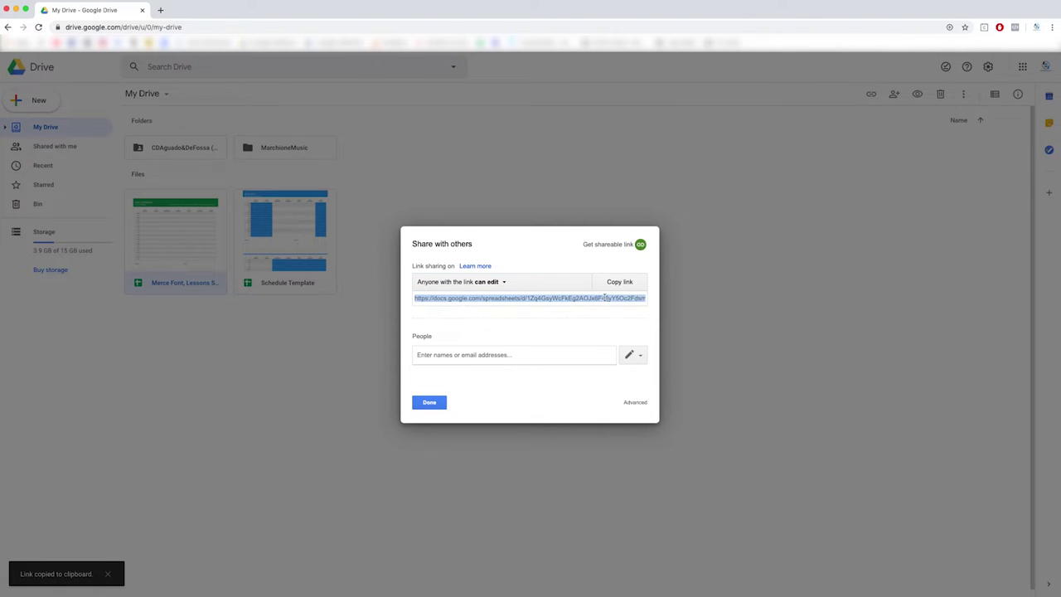
{"action": "left_click", "coordinate": [429, 402]}
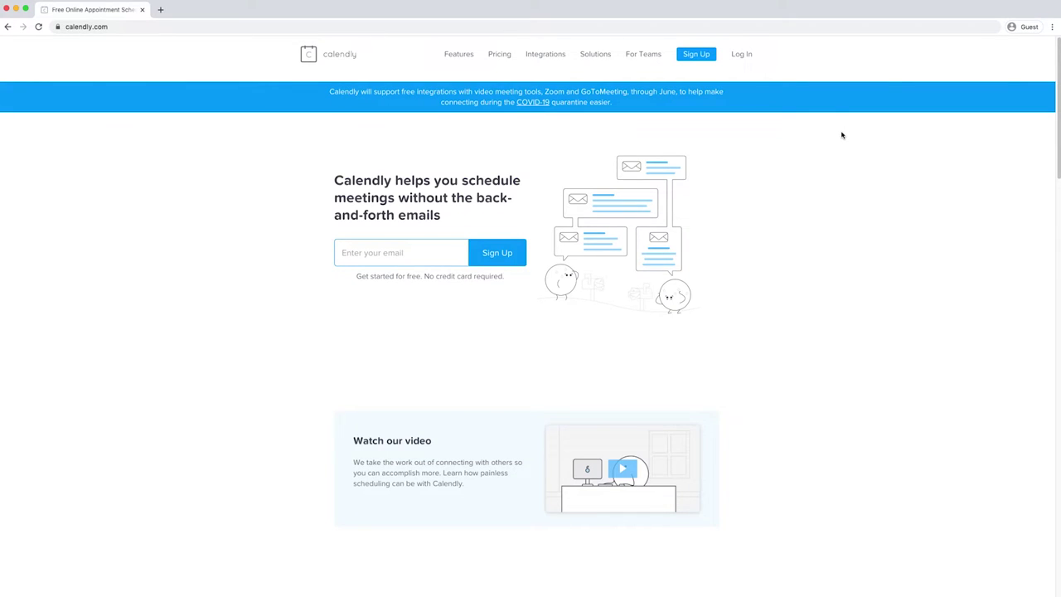
Step: Scroll the Calendly homepage and go to its Sign Up page
{"action": "scroll", "coordinate": [843, 135], "scroll_direction": "down", "scroll_amount": 10}
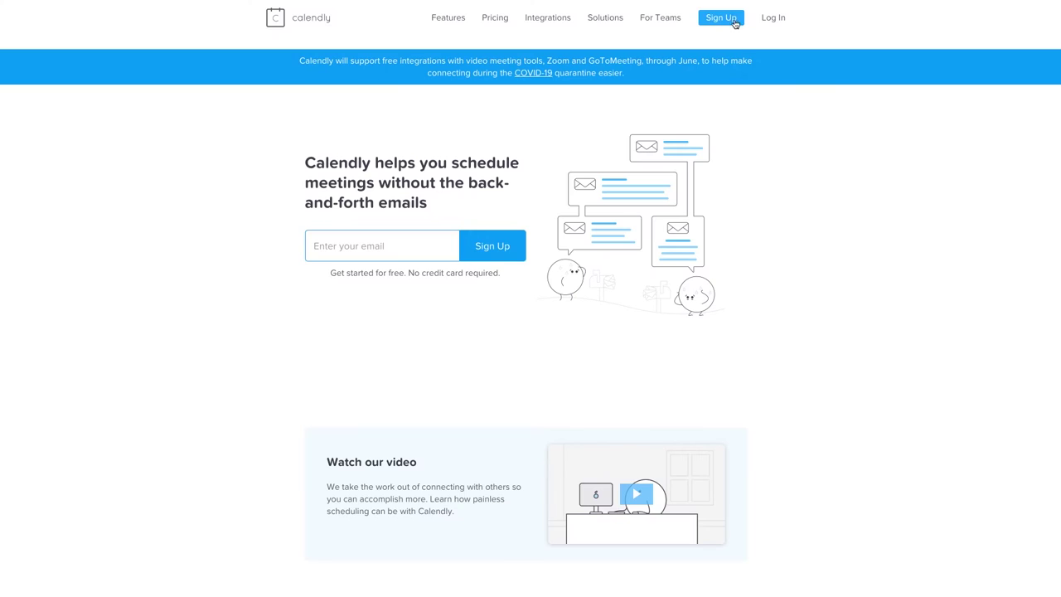
{"action": "left_click", "coordinate": [732, 20]}
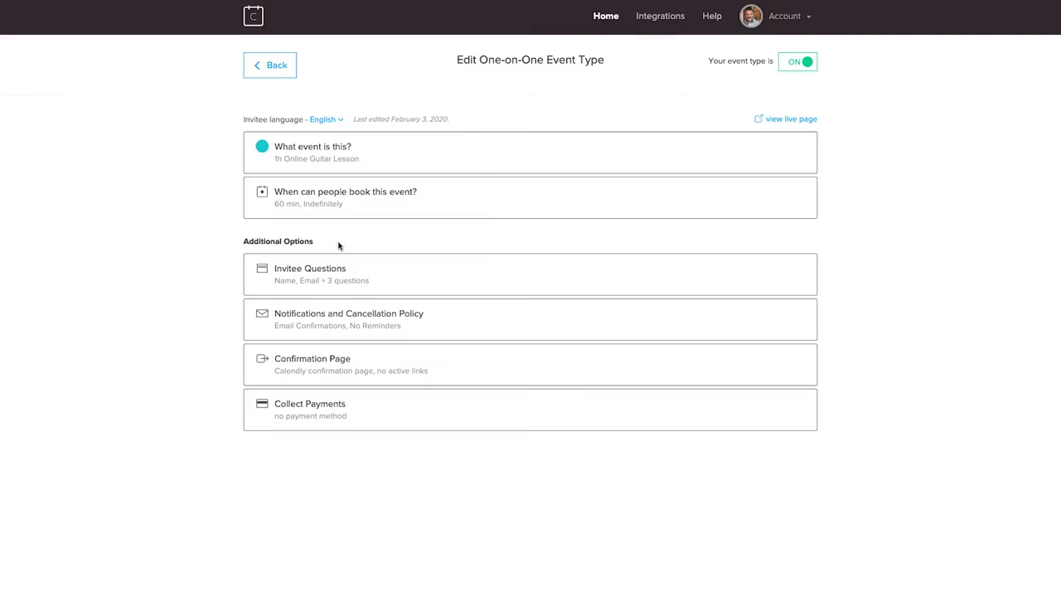
Step: Expand the event's availability settings and review today's hours without changing them
{"action": "left_click", "coordinate": [389, 196]}
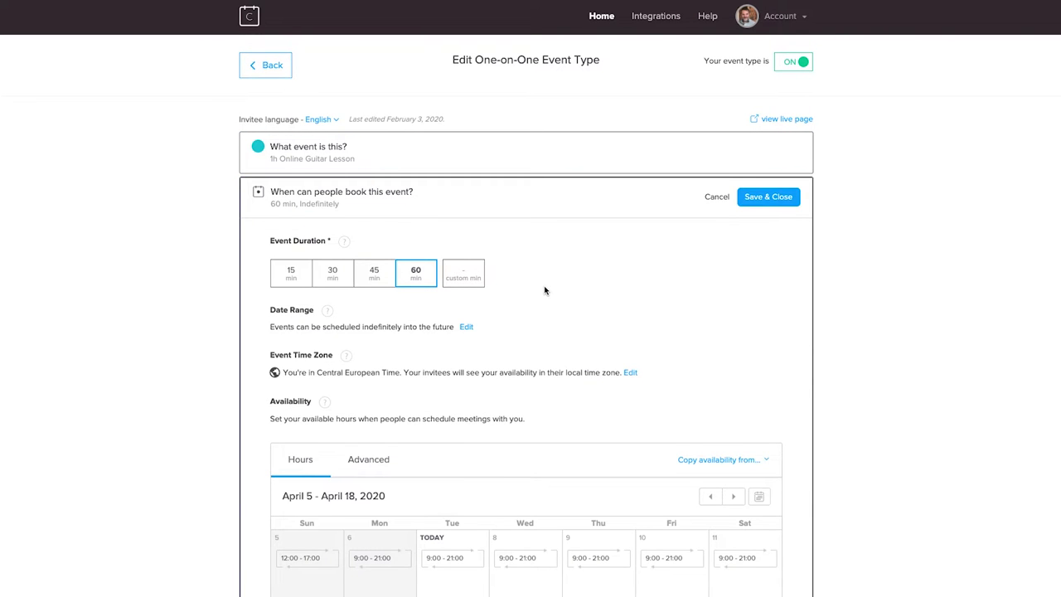
{"action": "scroll", "coordinate": [545, 290], "scroll_direction": "down", "scroll_amount": 3}
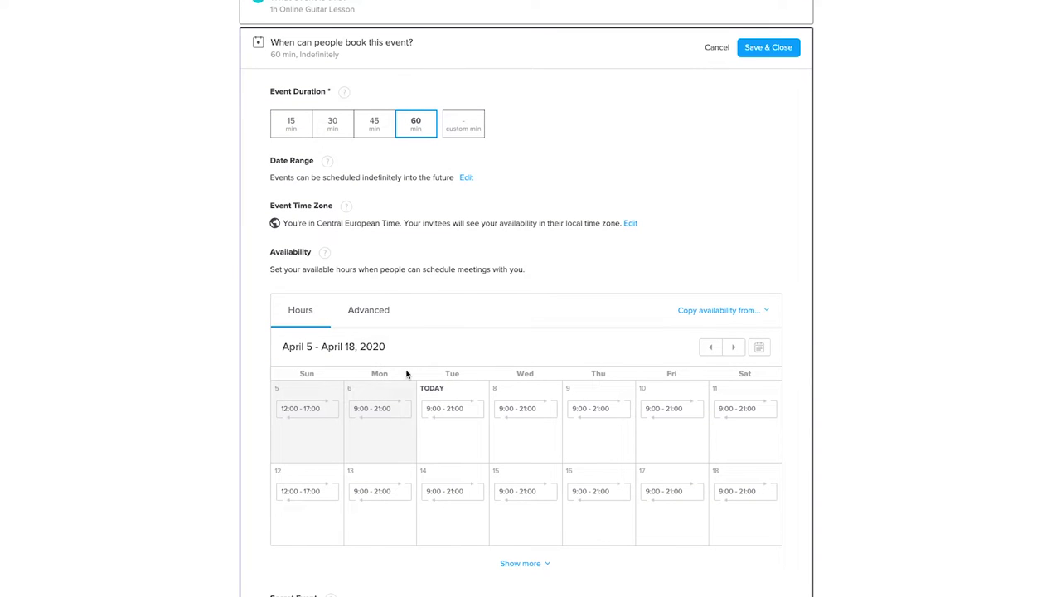
{"action": "left_click", "coordinate": [459, 432]}
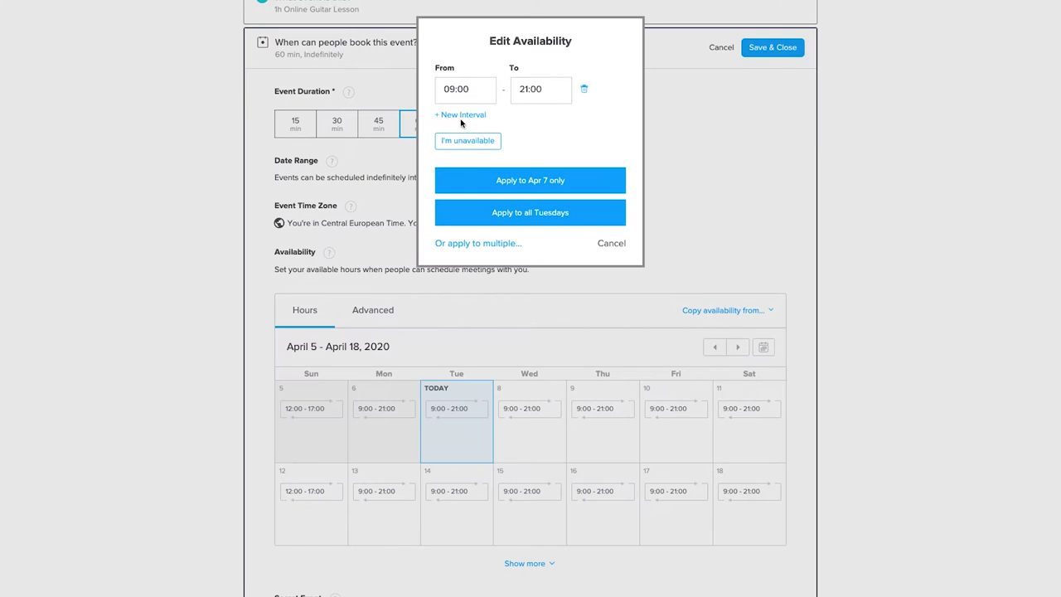
{"action": "left_click", "coordinate": [714, 250]}
Step: Review the Advanced availability settings and expand Invitee Questions
{"action": "left_click", "coordinate": [378, 311]}
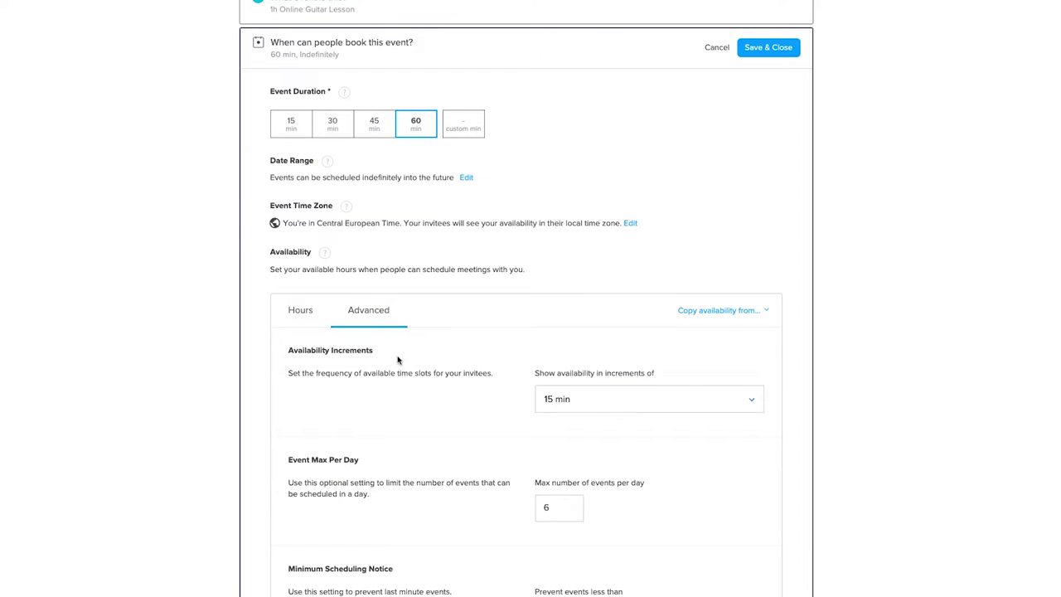
{"action": "scroll", "coordinate": [405, 416], "scroll_direction": "down", "scroll_amount": 3}
{"action": "scroll", "coordinate": [405, 415], "scroll_direction": "down", "scroll_amount": 3}
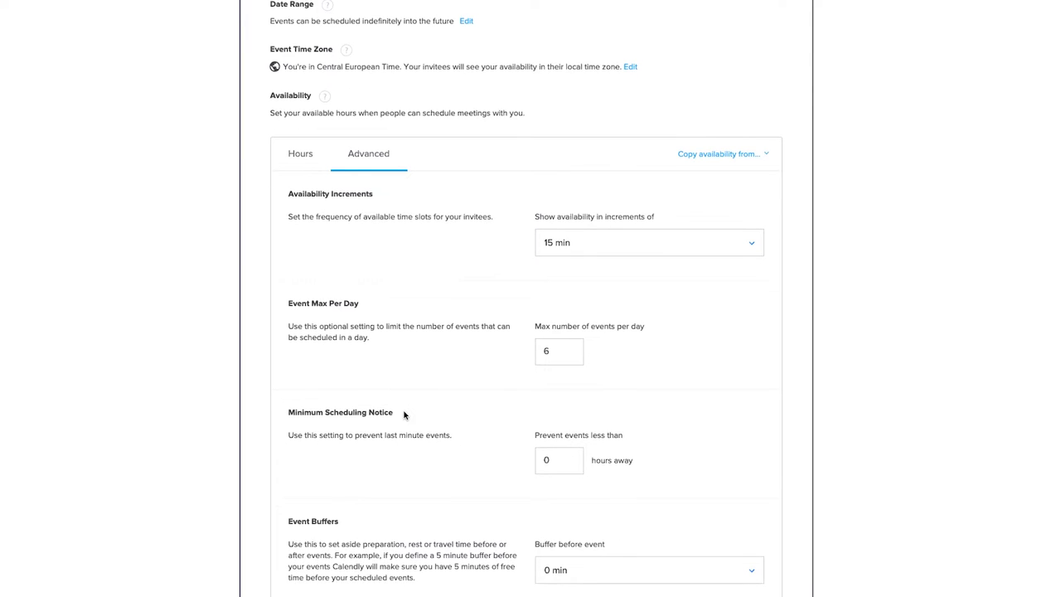
{"action": "scroll", "coordinate": [405, 416], "scroll_direction": "down", "scroll_amount": 5}
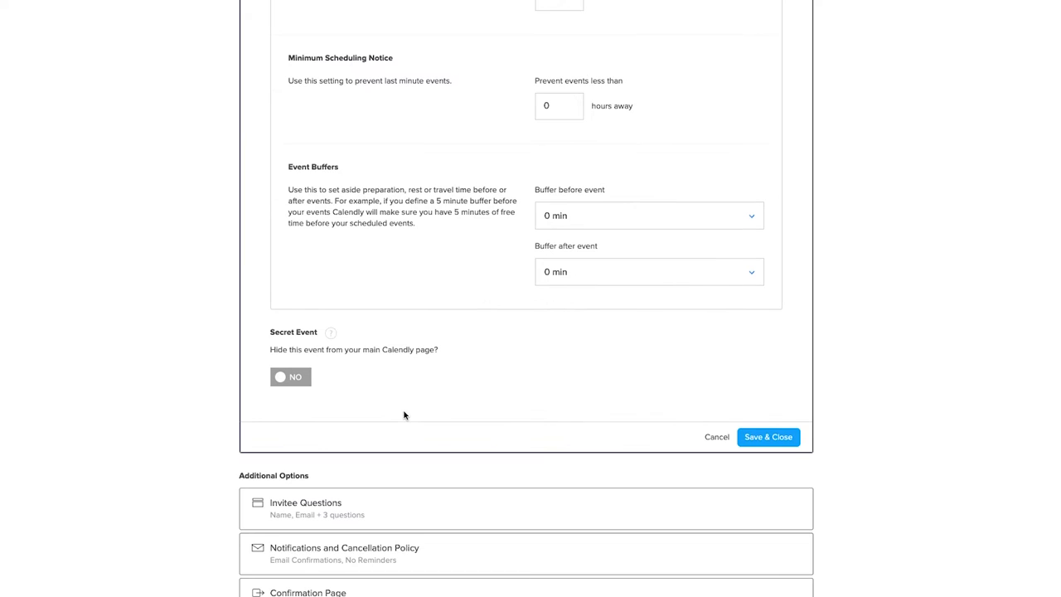
{"action": "scroll", "coordinate": [405, 415], "scroll_direction": "down", "scroll_amount": 1}
{"action": "left_click", "coordinate": [420, 468]}
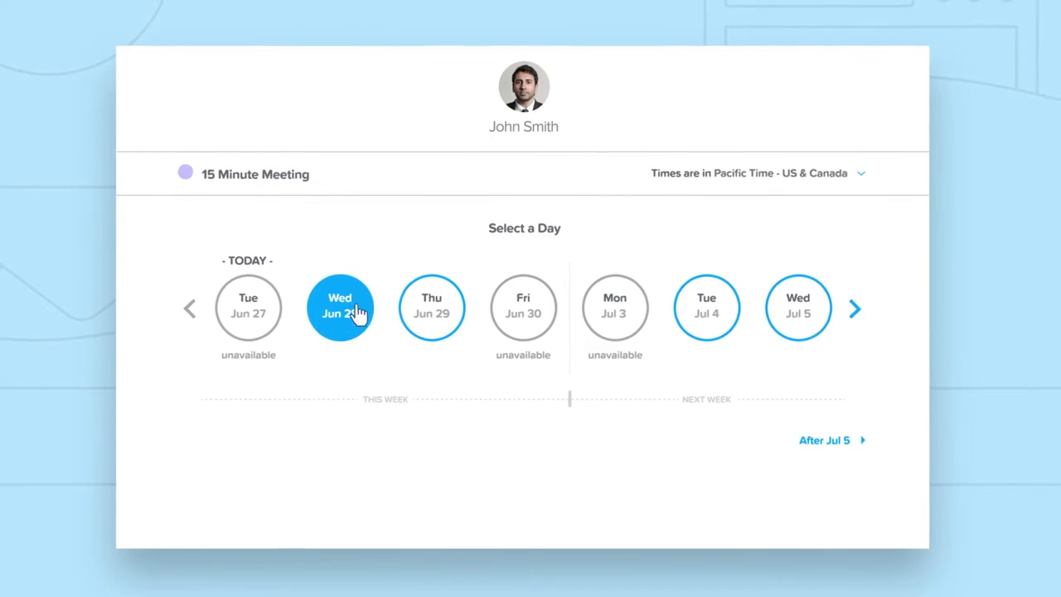
Step: Book the 15 Minute Meeting for Wed June 28 at 08:30am and send the scheduling-link email
{"action": "left_click", "coordinate": [341, 314]}
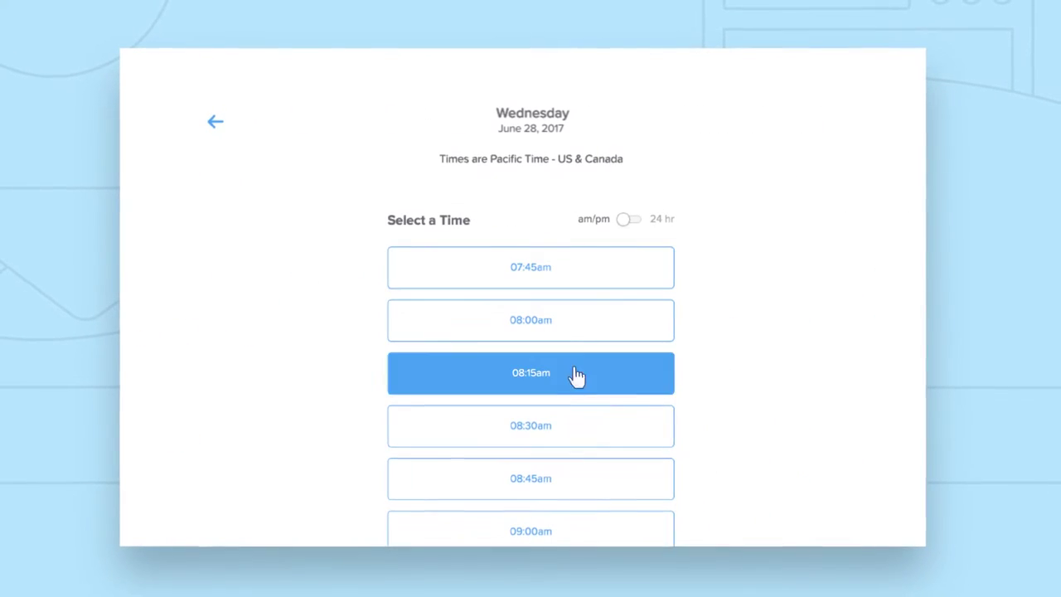
{"action": "left_click", "coordinate": [577, 441]}
{"action": "left_click", "coordinate": [611, 433]}
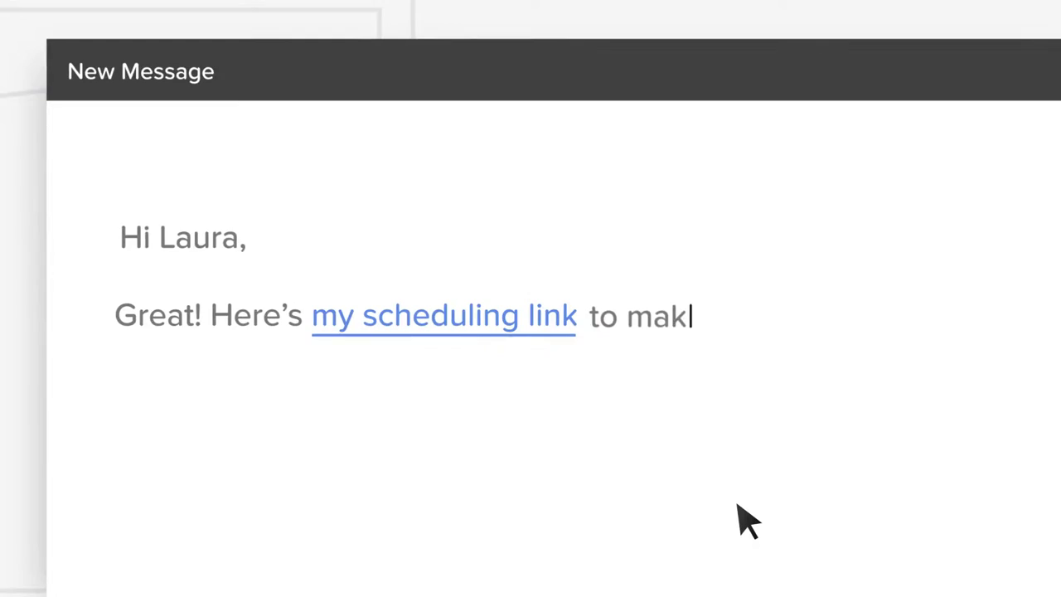
{"action": "type", "text": "e finding a time easy."}
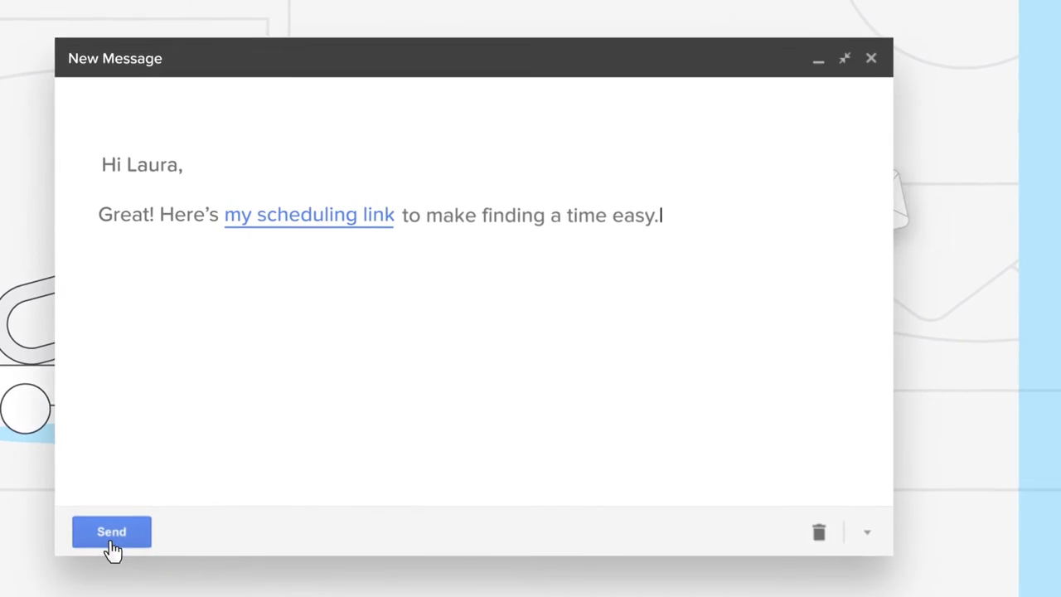
{"action": "left_click", "coordinate": [112, 533]}
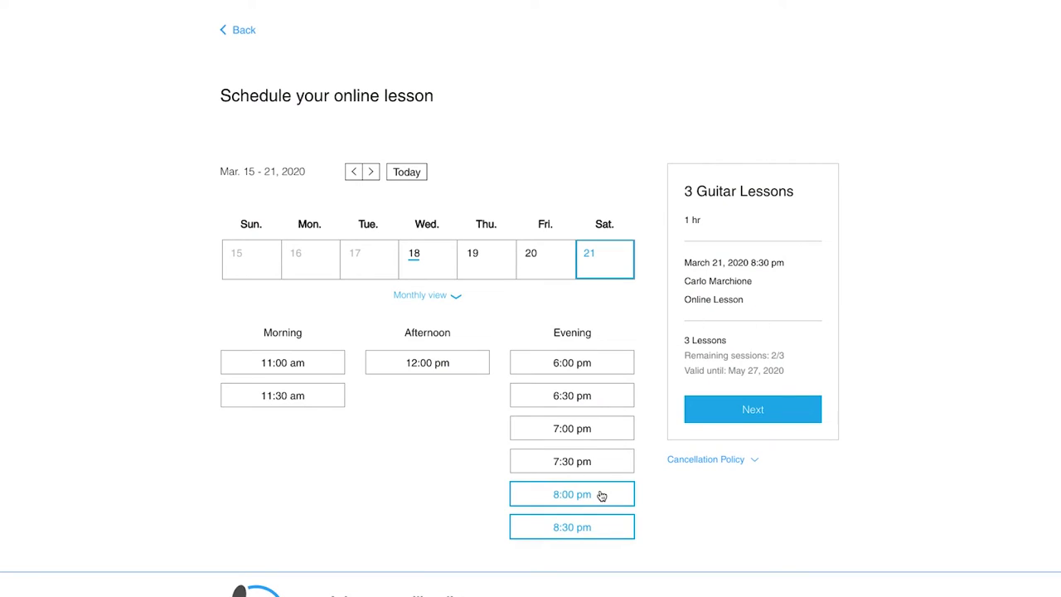
Step: Book the 3 Guitar Lessons session at 8:30 pm and expand it under My Bookings
{"action": "left_click", "coordinate": [753, 409]}
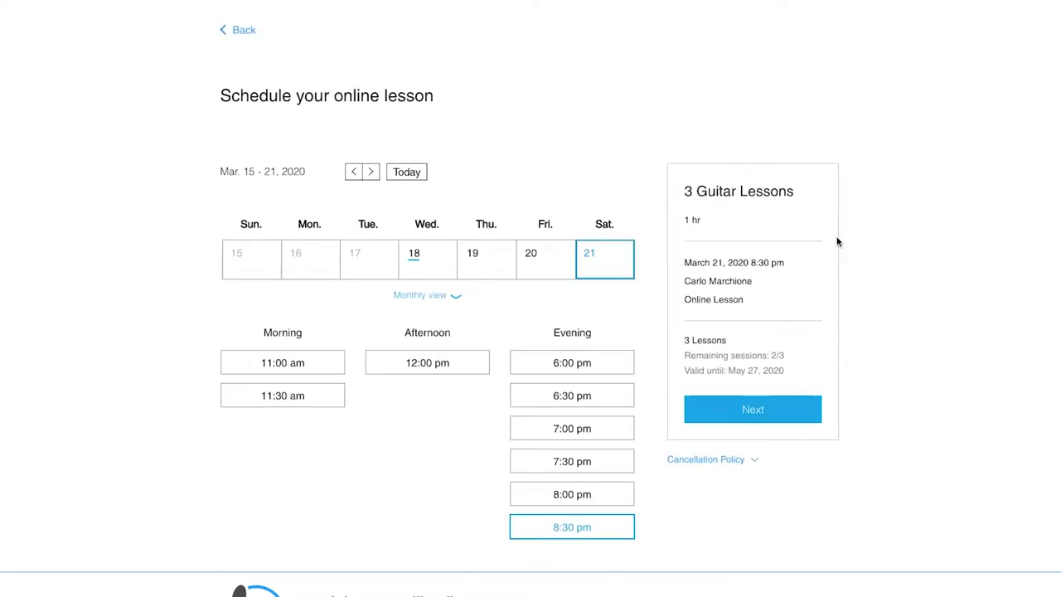
{"action": "scroll", "coordinate": [777, 466], "scroll_direction": "up", "scroll_amount": 3}
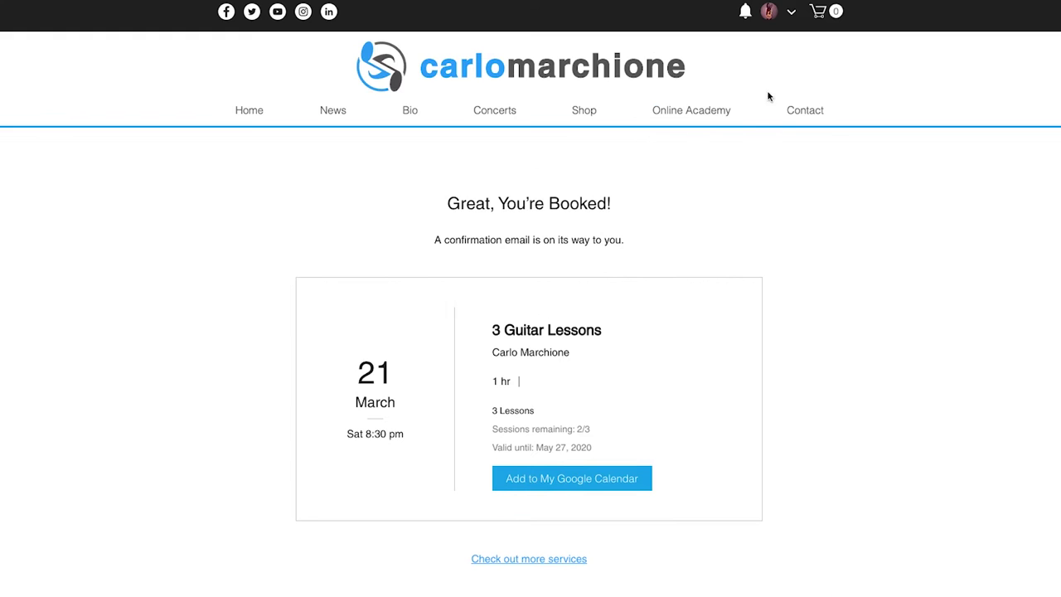
{"action": "left_click", "coordinate": [771, 11]}
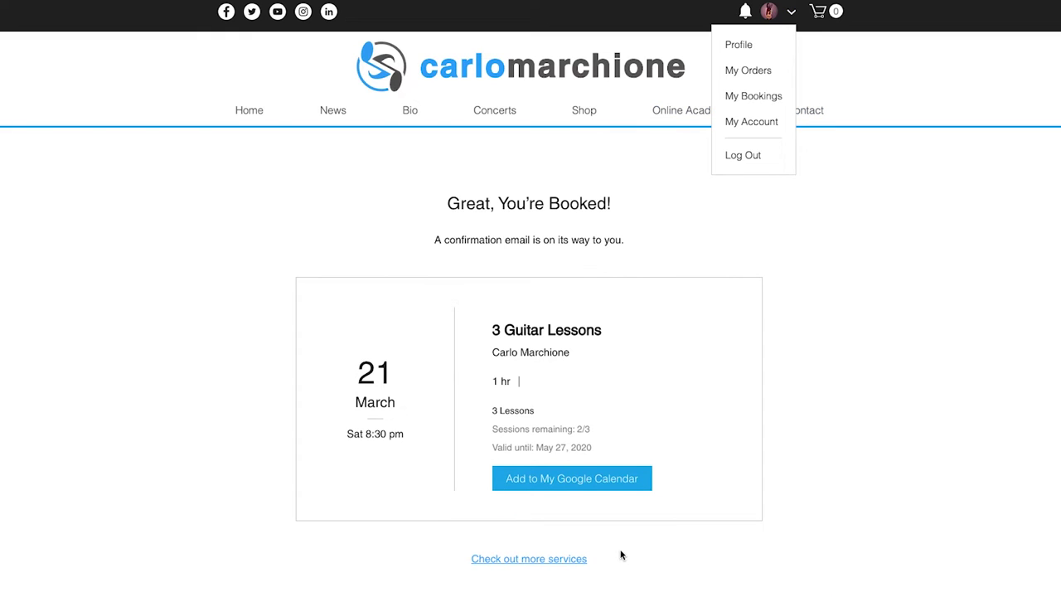
{"action": "left_click", "coordinate": [756, 97]}
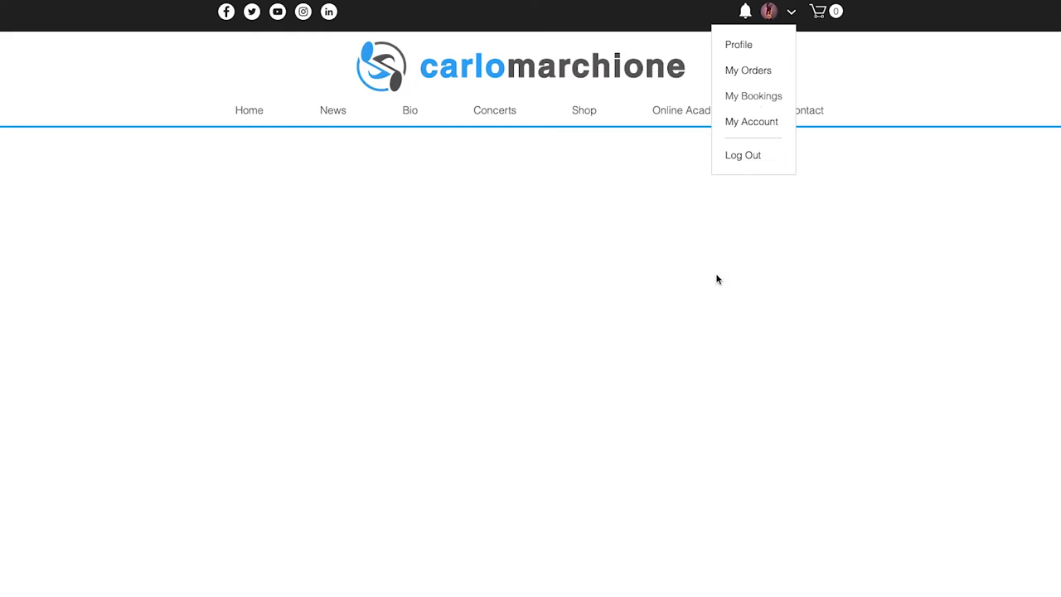
{"action": "left_click", "coordinate": [816, 294]}
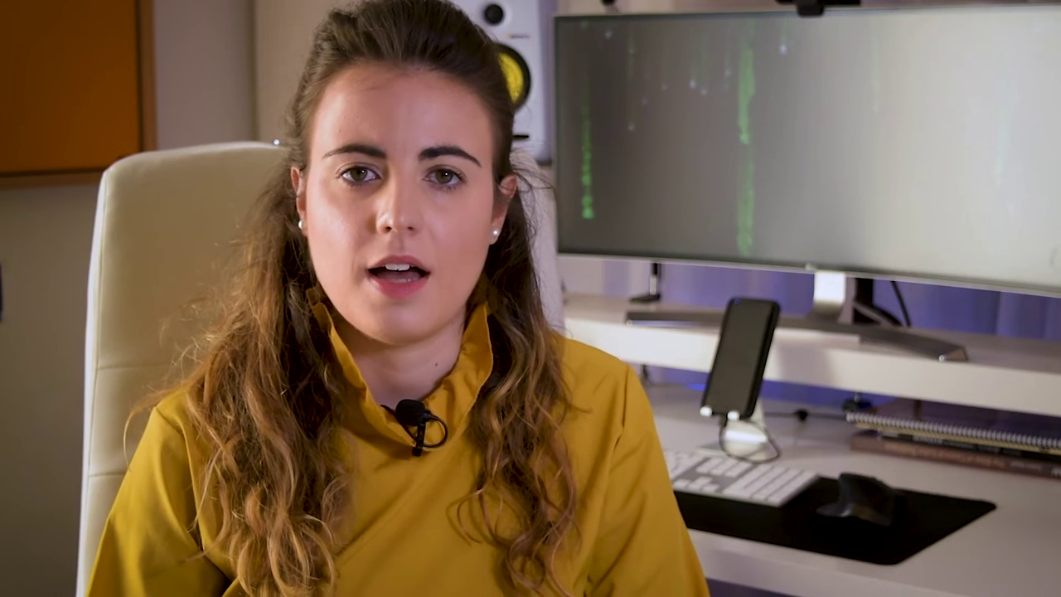
Step: Copy the Inline Embed code for the 1h Online Guitar Lesson via Add to Website
{"action": "left_click", "coordinate": [416, 207]}
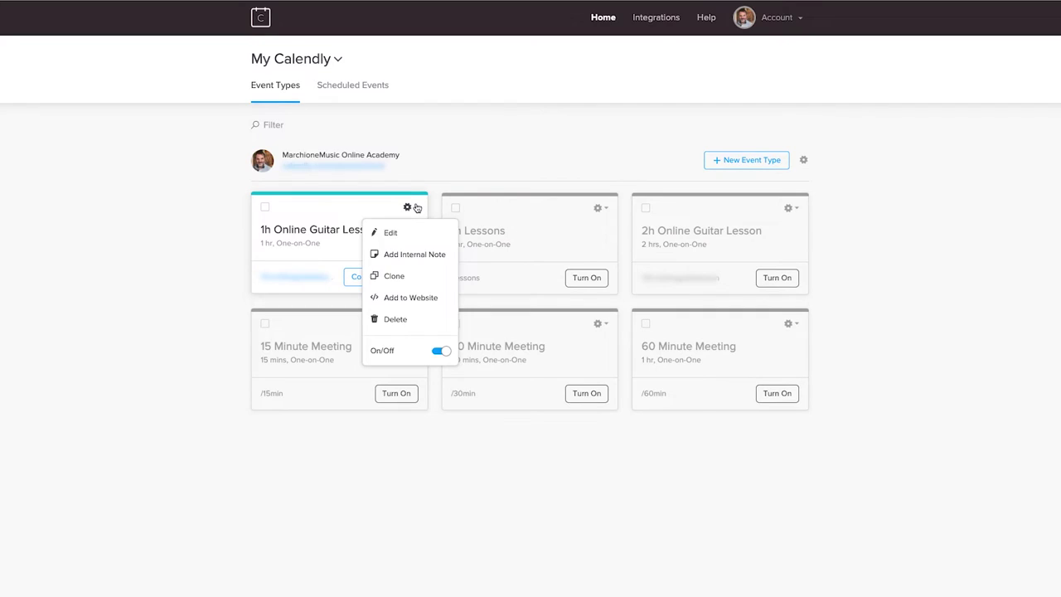
{"action": "left_click", "coordinate": [412, 298]}
{"action": "left_click", "coordinate": [361, 291]}
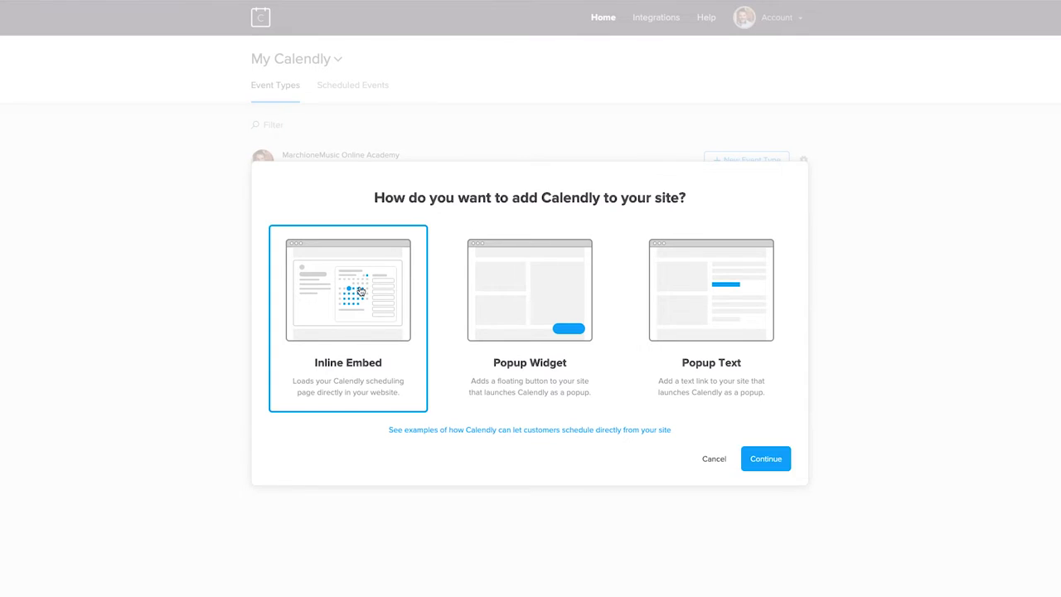
{"action": "left_click", "coordinate": [761, 461]}
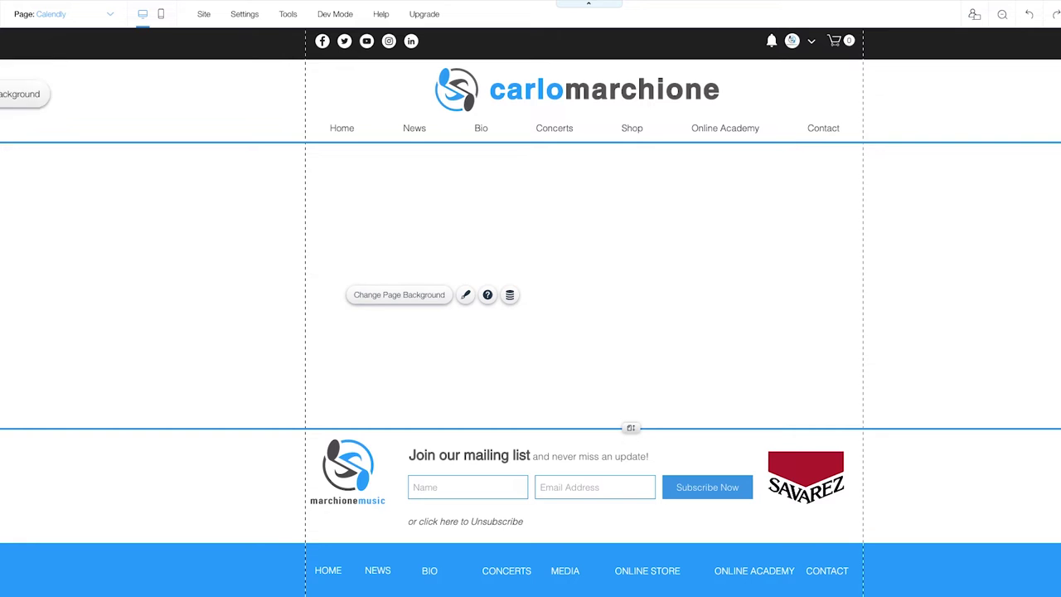
{"action": "left_click", "coordinate": [16, 130]}
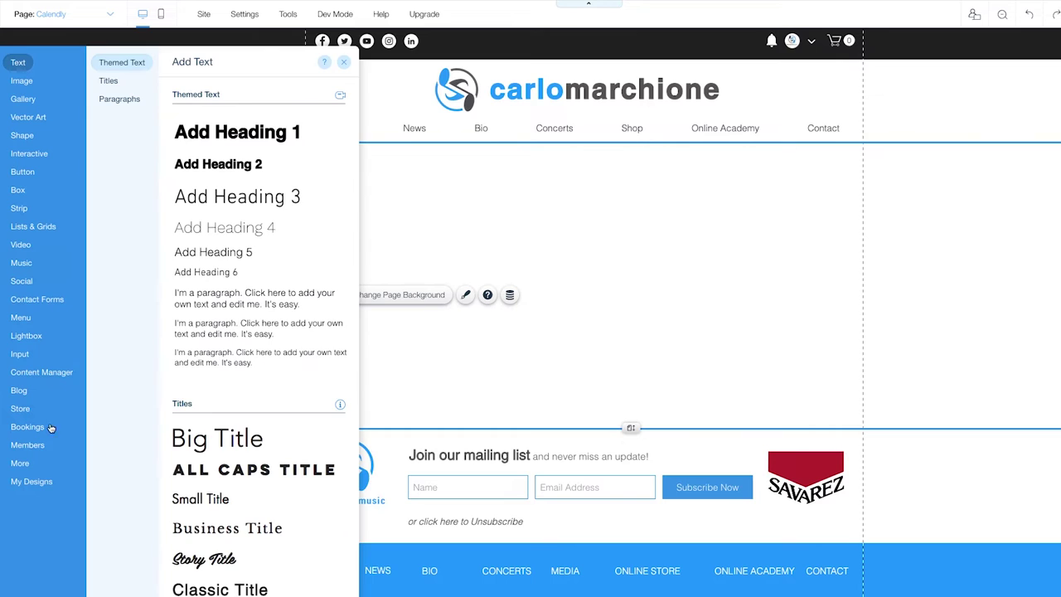
Step: Add an HTML iframe with the pasted Calendly code and stretch it across the section
{"action": "left_click", "coordinate": [20, 462]}
{"action": "left_click", "coordinate": [224, 235]}
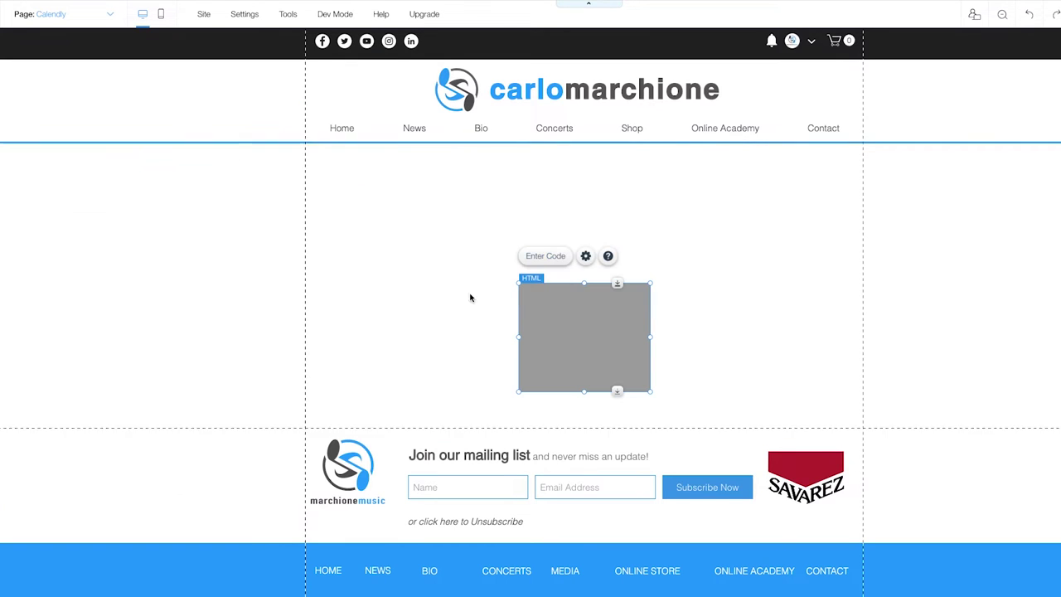
{"action": "left_click", "coordinate": [545, 255]}
{"action": "left_click", "coordinate": [738, 440]}
{"action": "key", "text": "ctrl+v"}
{"action": "left_click", "coordinate": [744, 510]}
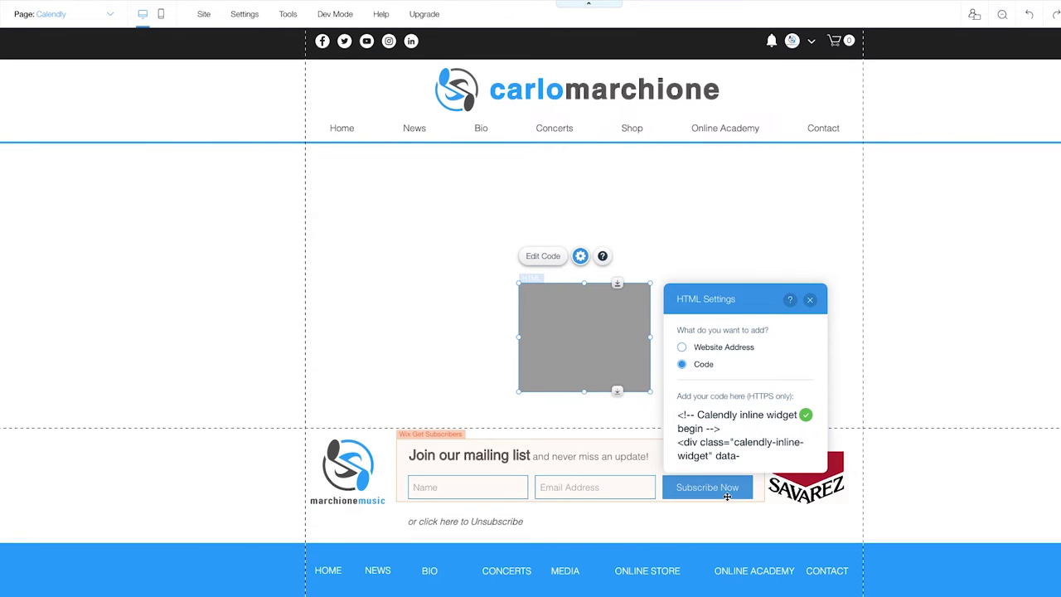
{"action": "left_click", "coordinate": [545, 301]}
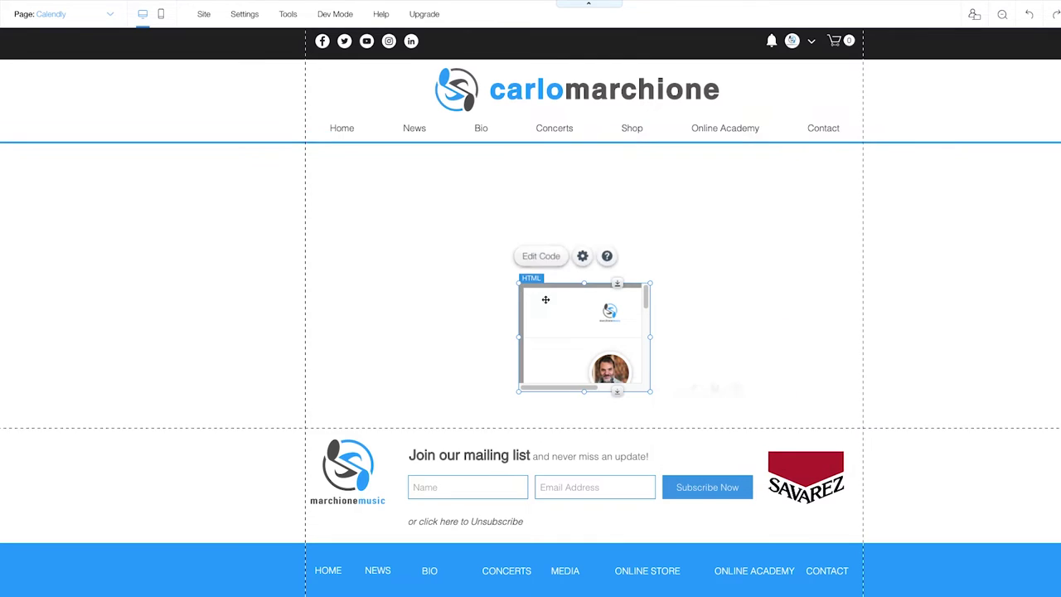
{"action": "left_click_drag", "start_coordinate": [519, 284], "coordinate": [305, 142]}
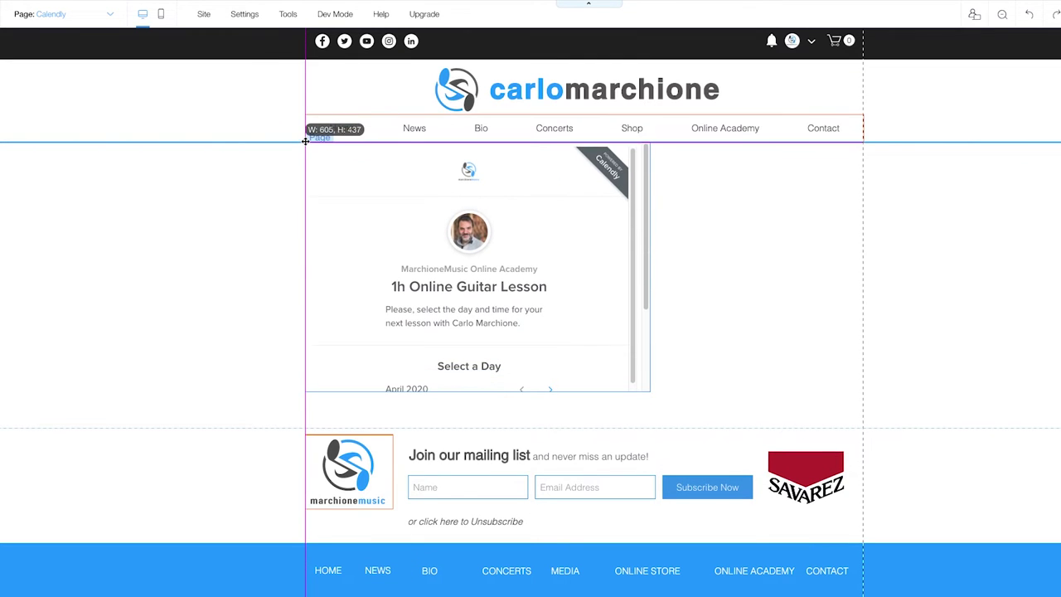
{"action": "left_click_drag", "start_coordinate": [651, 391], "coordinate": [854, 556]}
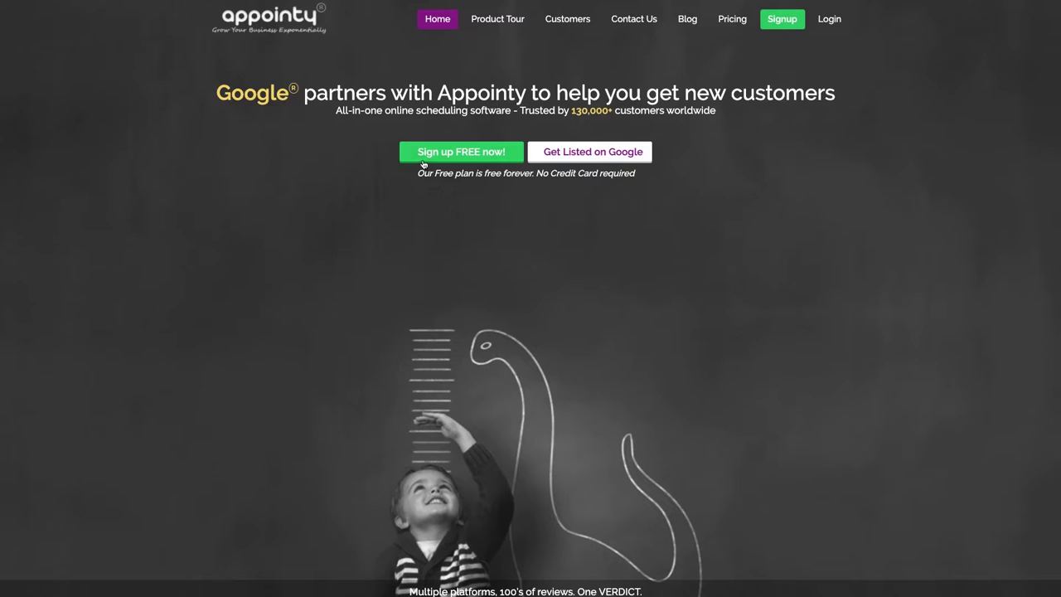
Step: Scroll the Appointy homepage past features and FAQ to the 14-day free-trial sign-up and footer
{"action": "scroll", "coordinate": [422, 244], "scroll_direction": "down", "scroll_amount": 5}
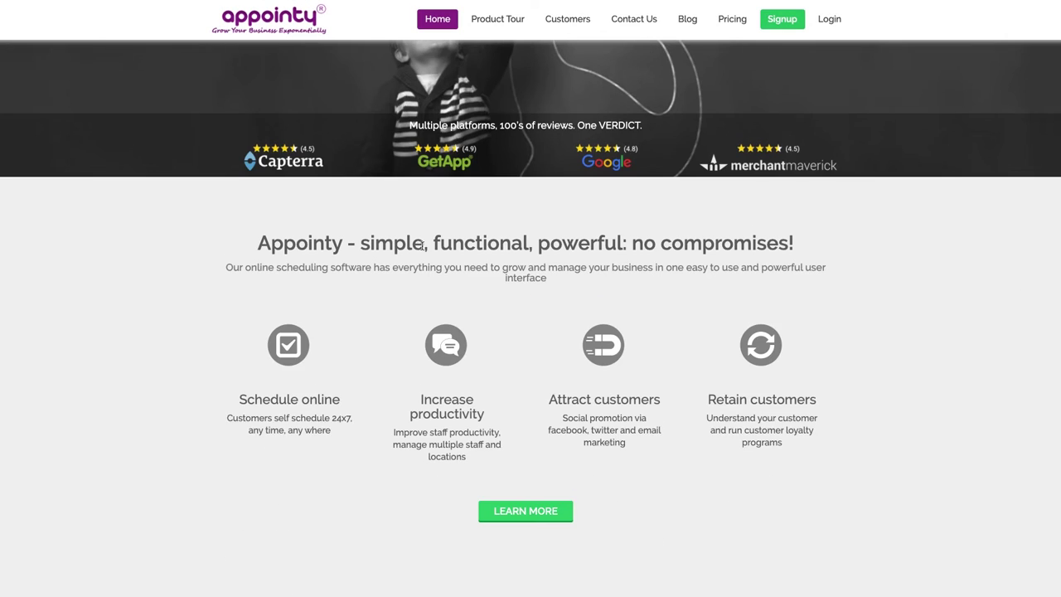
{"action": "scroll", "coordinate": [426, 502], "scroll_direction": "down", "scroll_amount": 6}
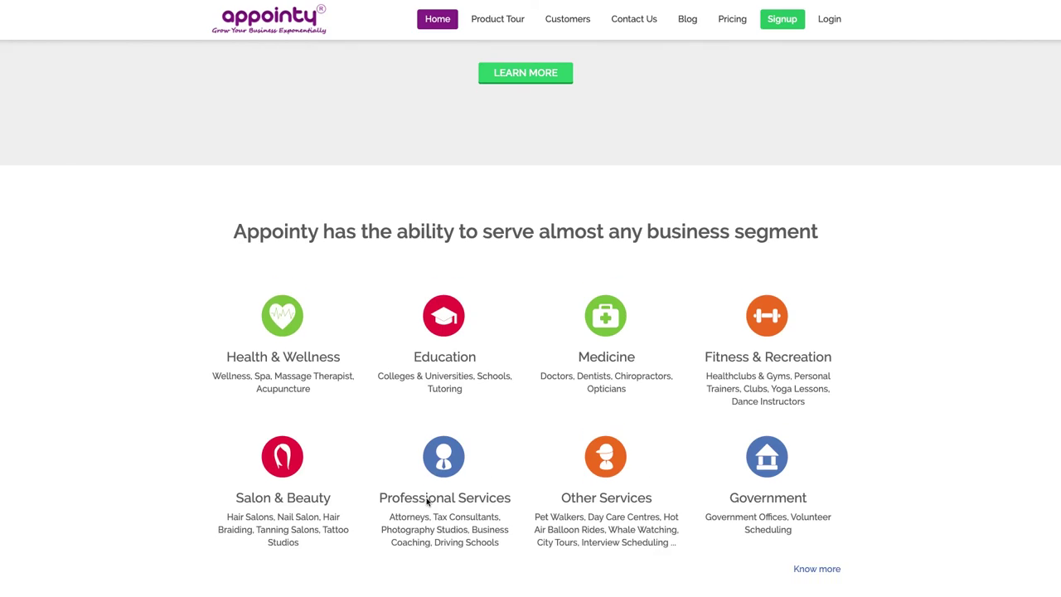
{"action": "scroll", "coordinate": [426, 503], "scroll_direction": "down", "scroll_amount": 20}
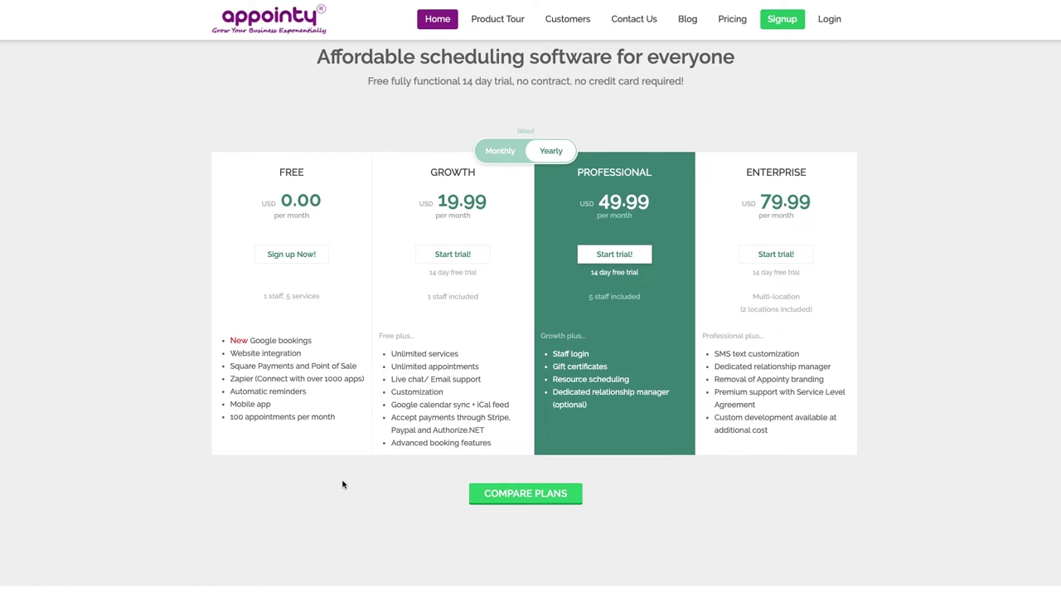
{"action": "scroll", "coordinate": [343, 485], "scroll_direction": "down", "scroll_amount": 6}
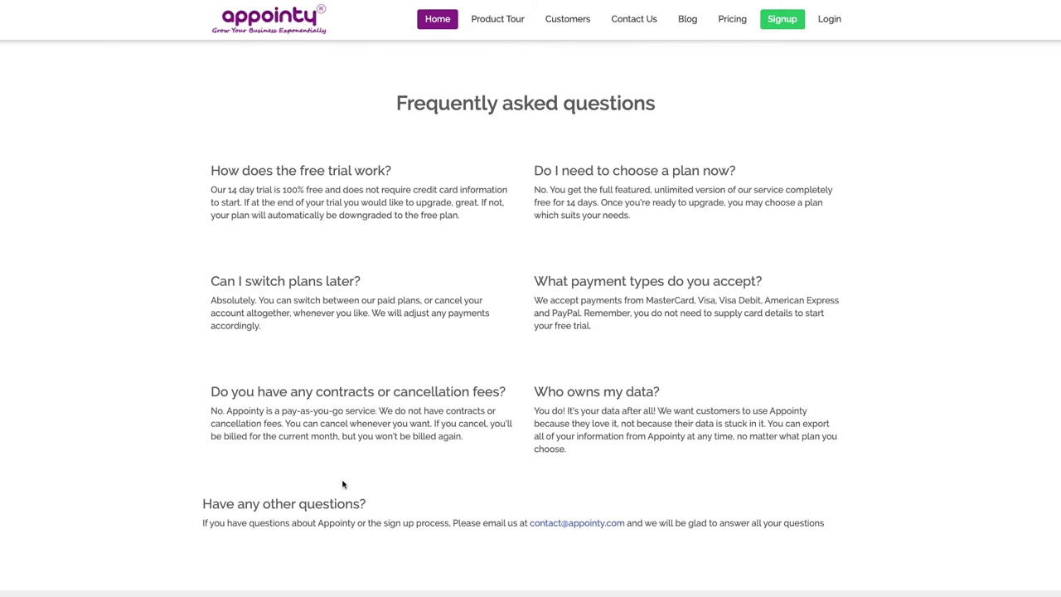
{"action": "scroll", "coordinate": [342, 484], "scroll_direction": "down", "scroll_amount": 3}
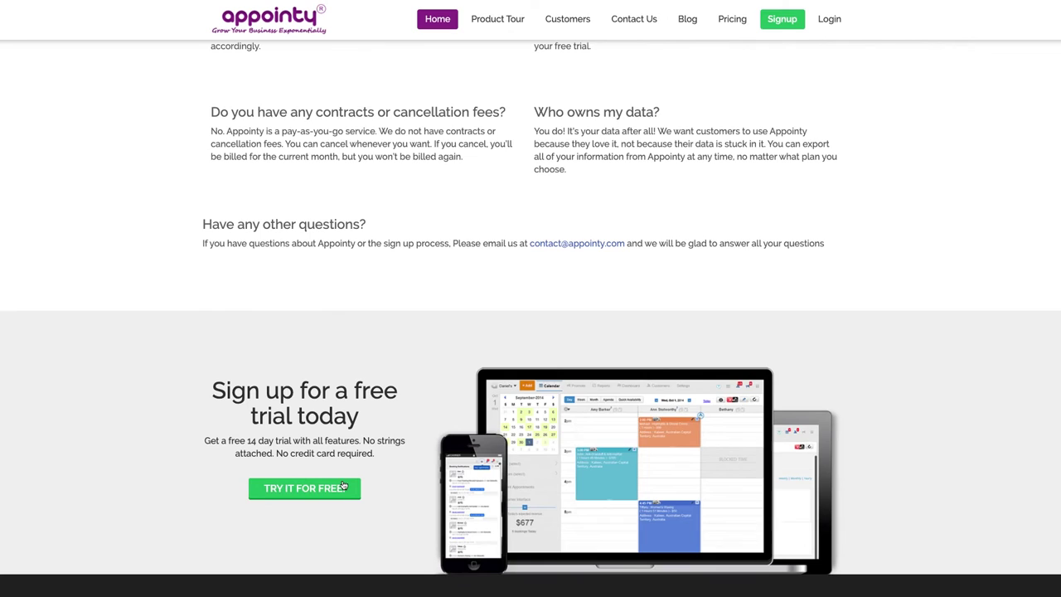
{"action": "scroll", "coordinate": [343, 485], "scroll_direction": "down", "scroll_amount": 2}
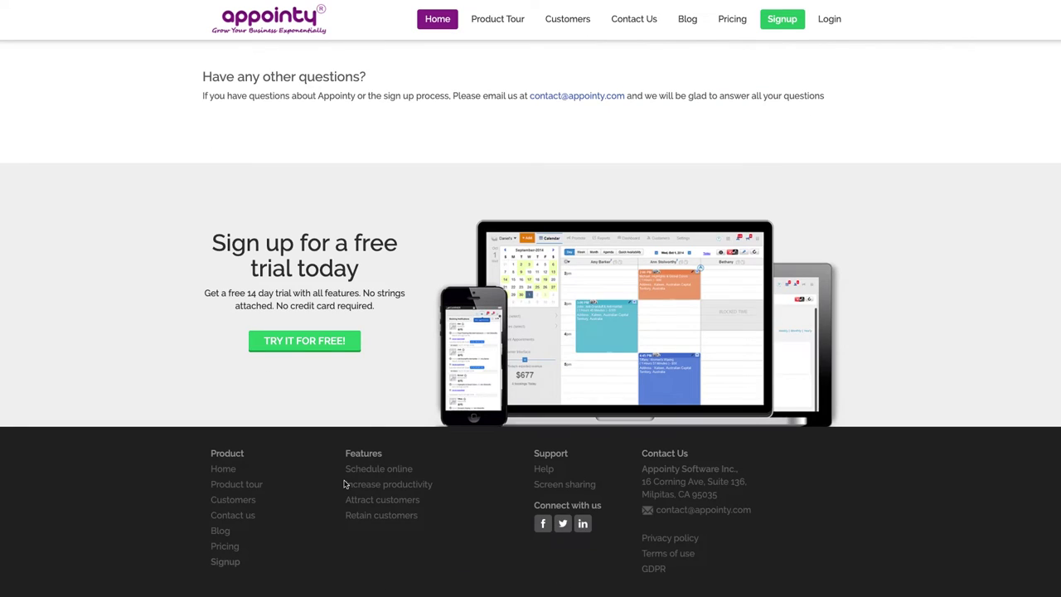